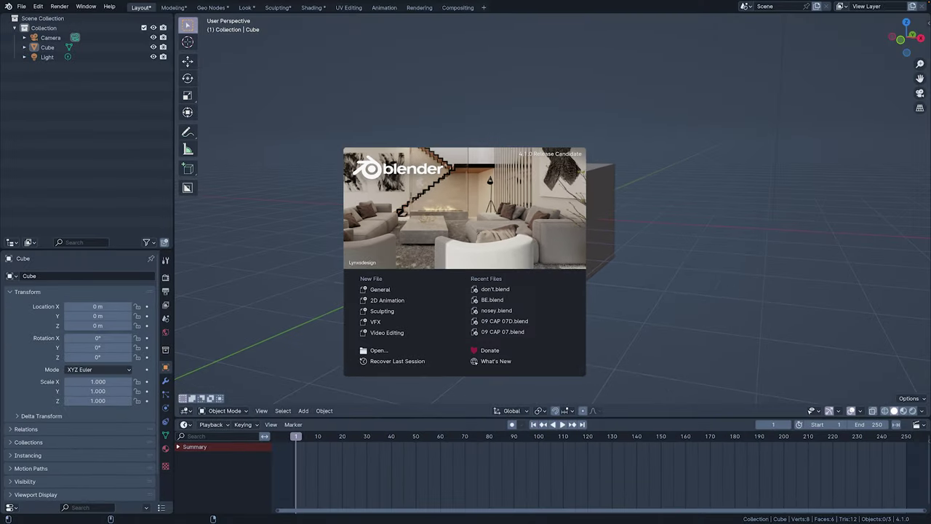
- Add a Geometry Nodes modifier with a new node group to the default cube and turn the timeline into a Geometry Node Editor
key("Escape")
left_click(535, 226)
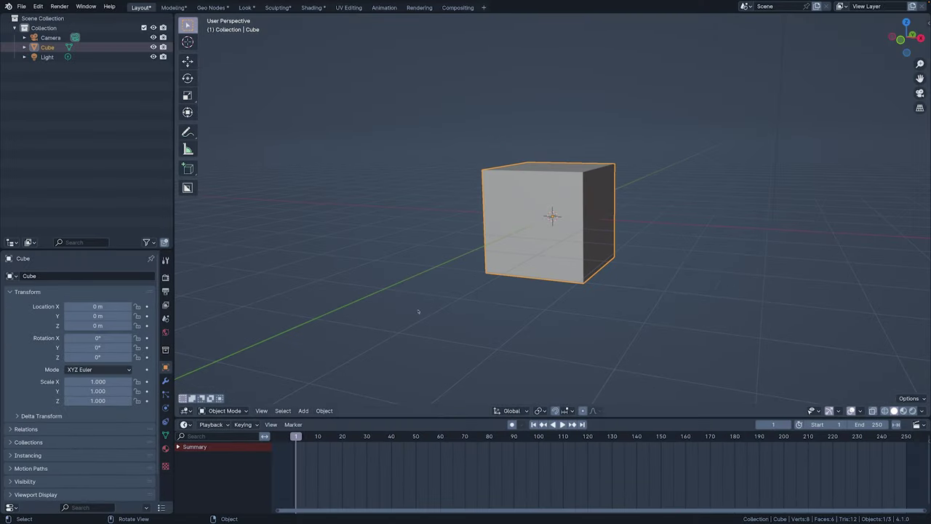
left_click(165, 381)
left_click(84, 276)
left_click(82, 275)
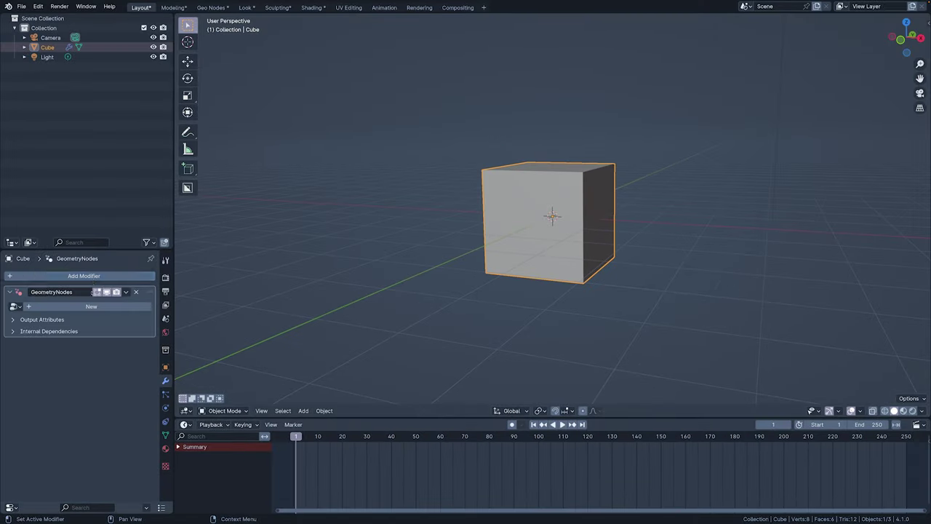
left_click(90, 306)
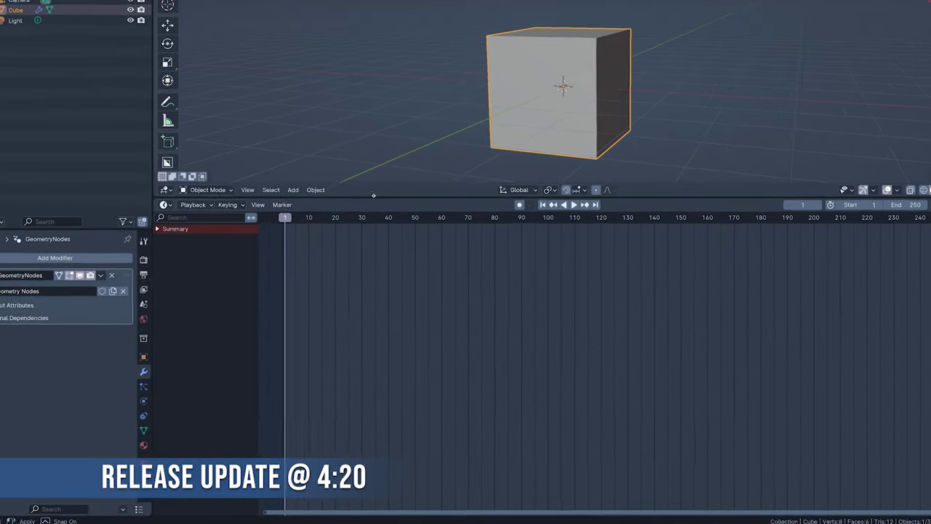
left_click(142, 174)
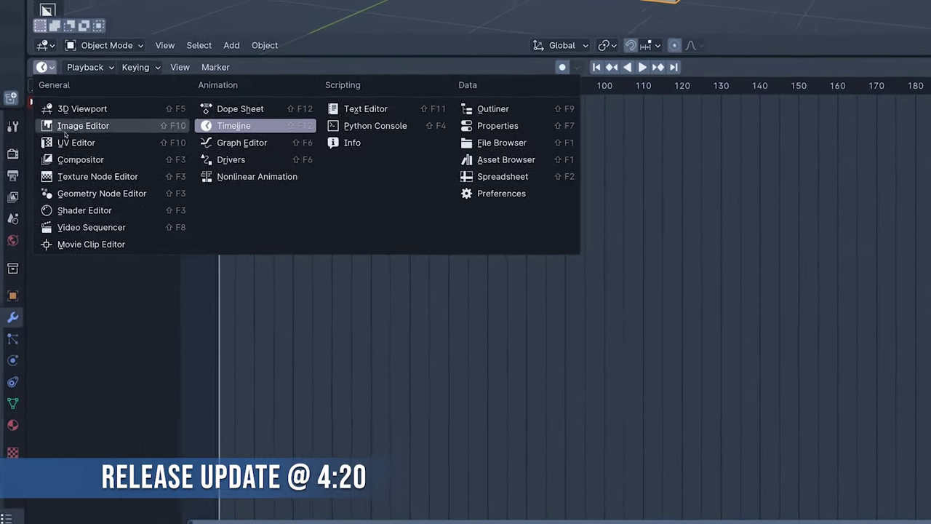
left_click(185, 271)
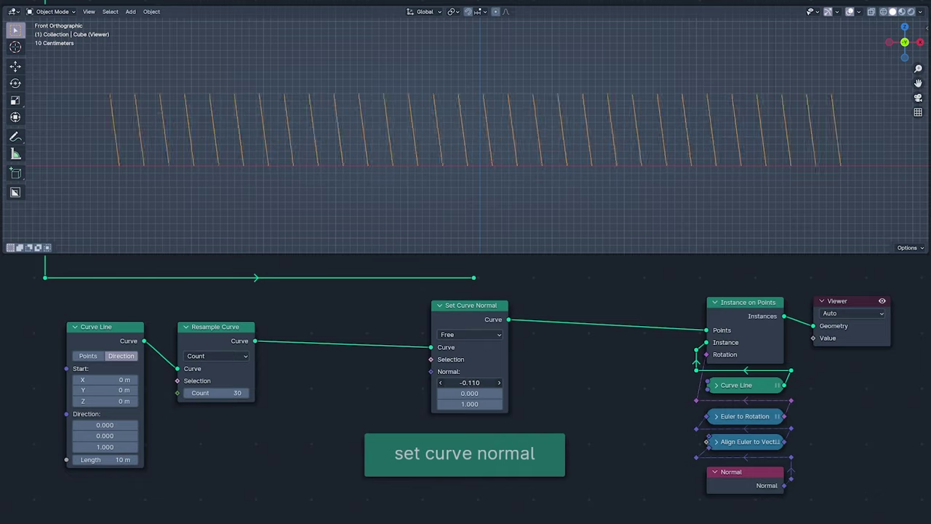
- Adjust the X component of the Set Curve Normal node's free normal to tilt the instanced lines
left_click_drag(469, 381, 429, 382)
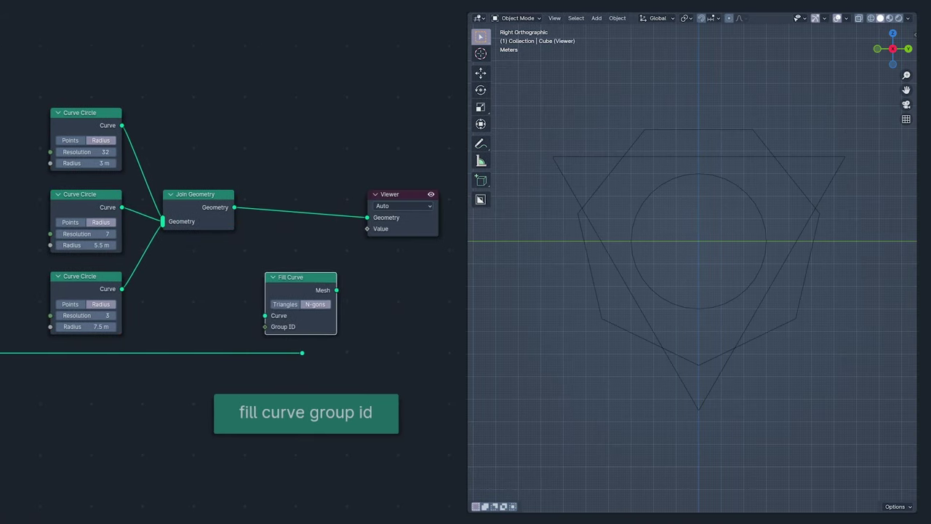
mouse_move(337, 209)
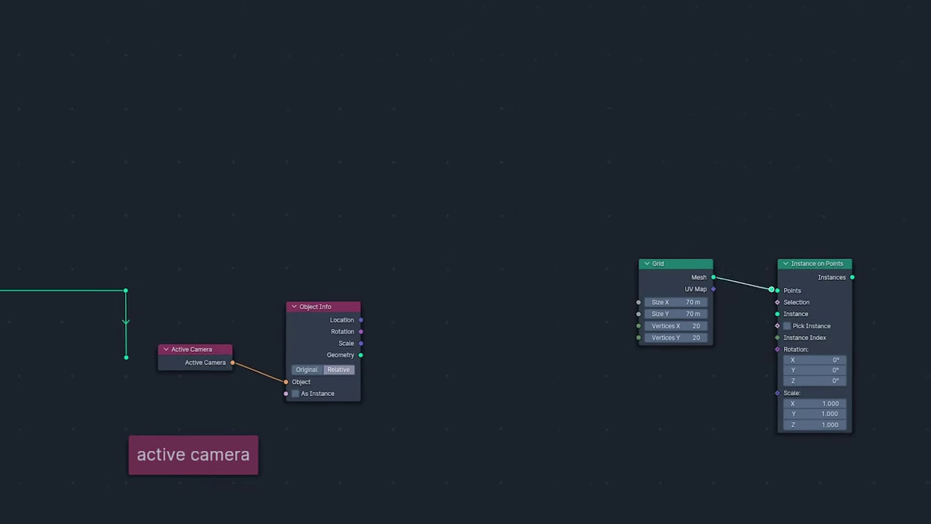
- Choose the leonard's monkey collection in the Collection Info node and feed its instances into Instance on Points
left_click(599, 409)
left_click(599, 438)
left_click_drag(644, 384, 654, 380)
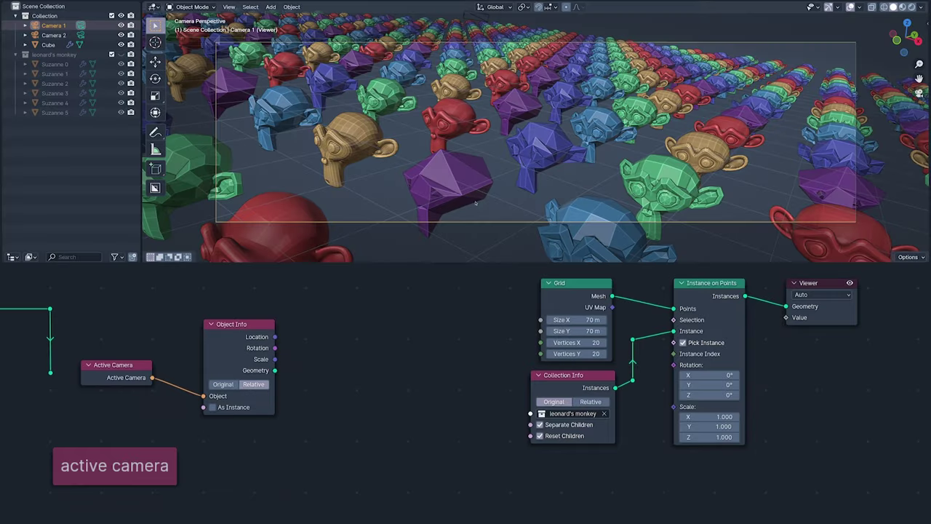
- Move Camera 1 back along its local Z axis until the whole grid of monkeys fits the camera view
key("g")
key("z")
key("z")
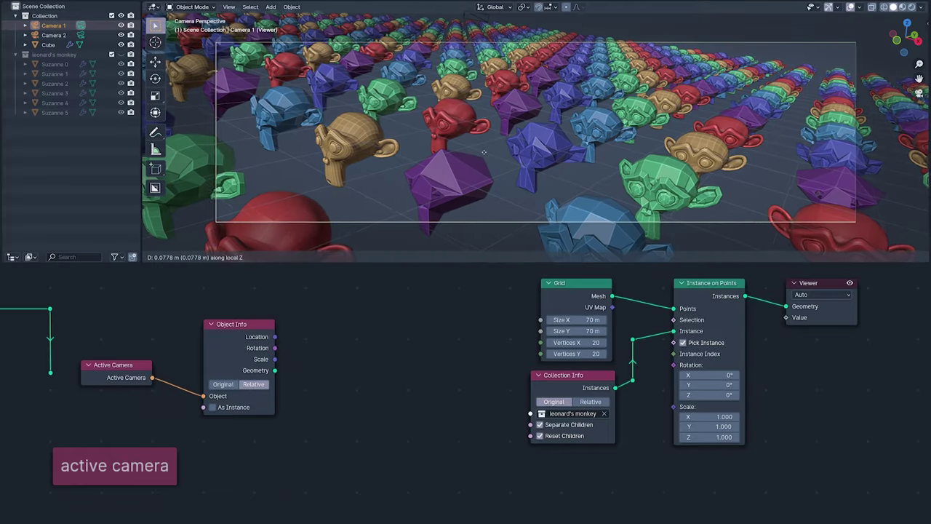
key("Return")
- Connect the camera's Location and the Position node to the Distance node, and feed the distance into a Map Range node's Value
left_click_drag(275, 336, 316, 383)
left_click_drag(275, 459, 315, 394)
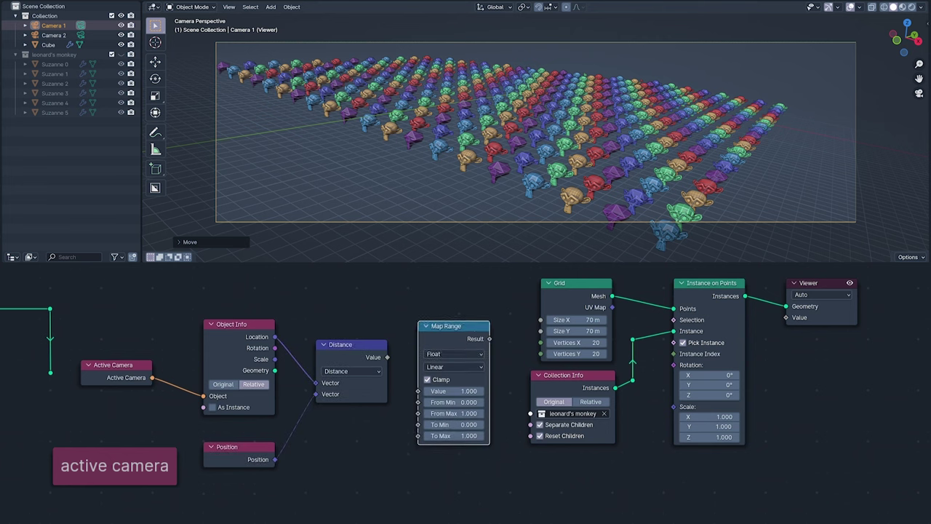
left_click(419, 284)
left_click_drag(388, 357, 418, 348)
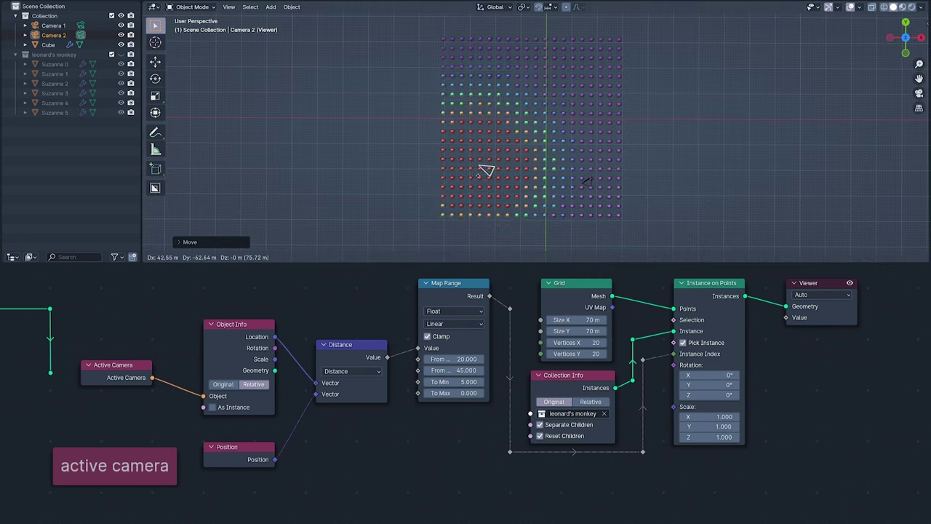
- Switch the active scene camera between Camera 1 and Camera 2 to compare the monkey grid's level of detail around each
left_click(584, 183)
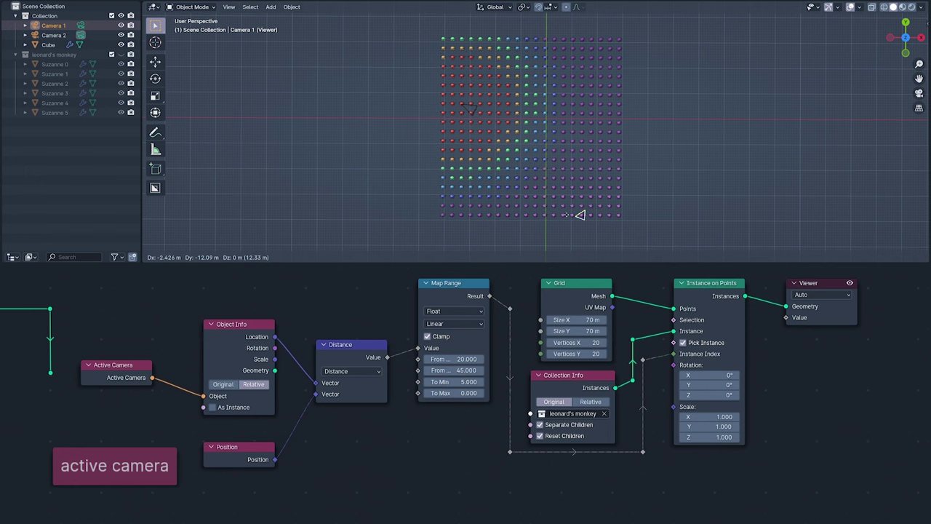
left_click(80, 25)
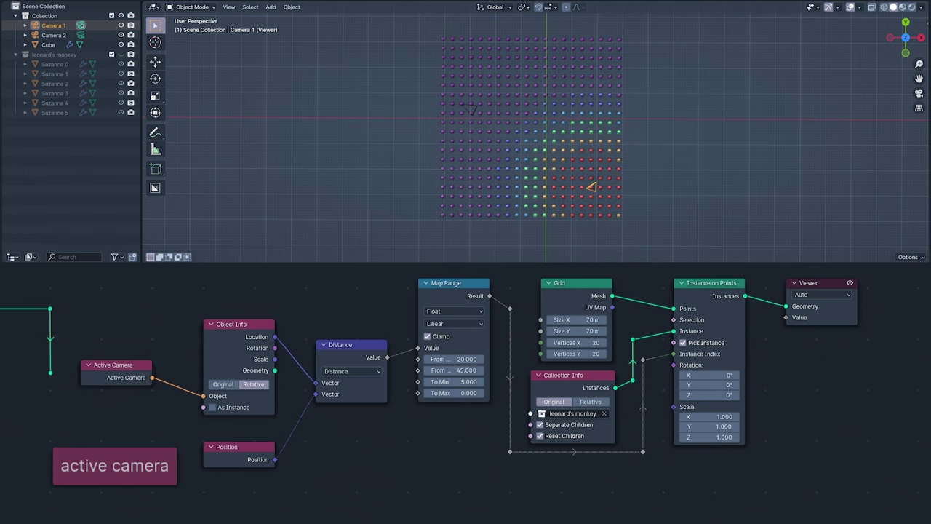
left_click(53, 34)
left_click(80, 35)
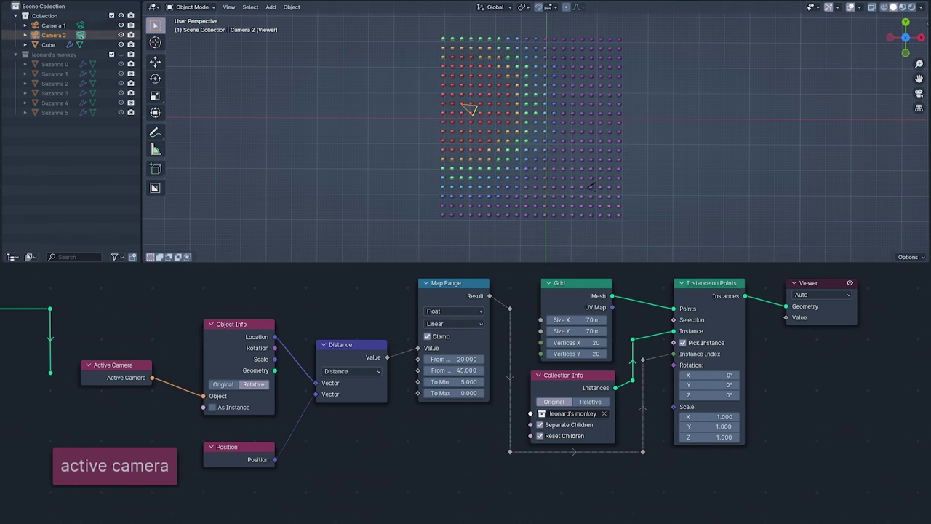
left_click(80, 26)
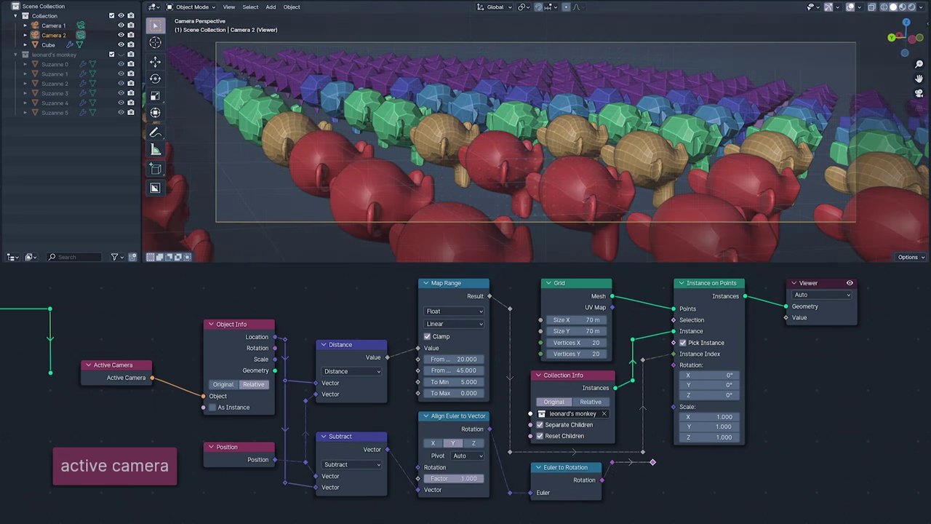
- Move Camera 2 in front of the monkey instances to test how they rotate toward it
key("g")
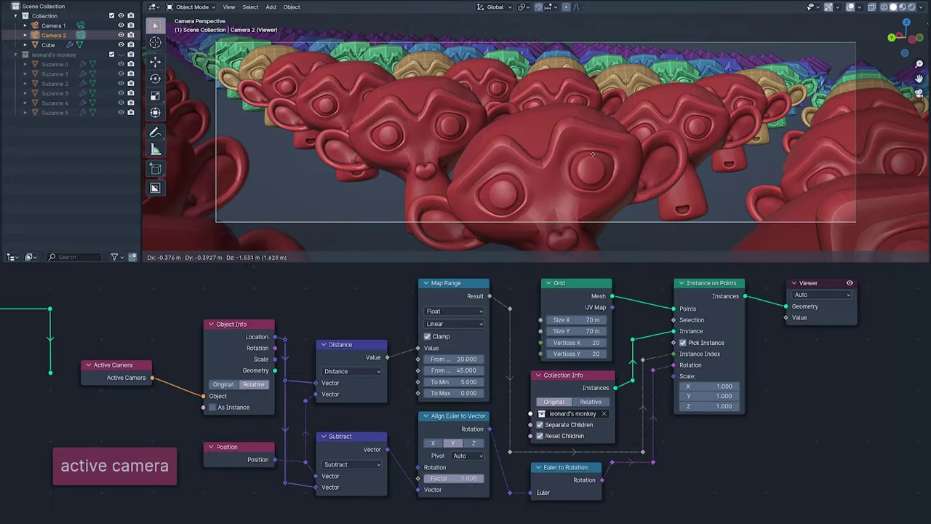
left_click(591, 155)
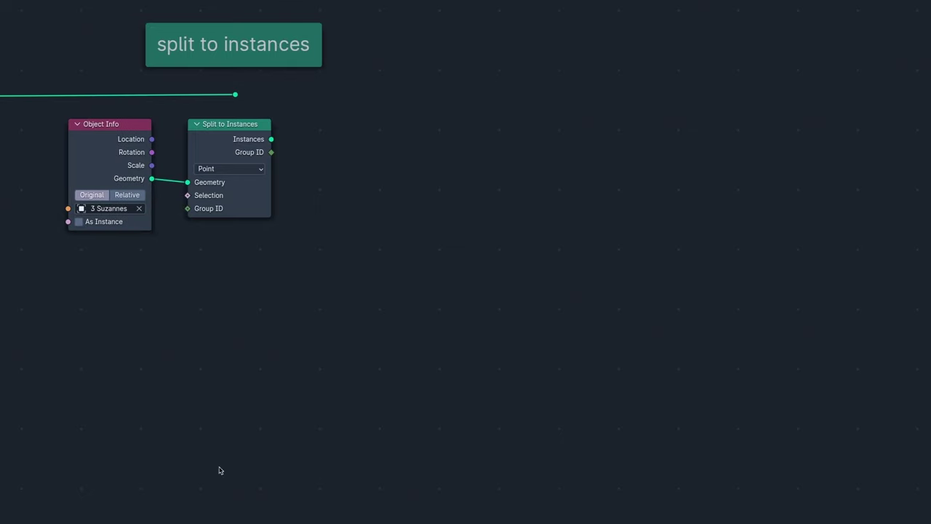
- Set the Split to Instances domain to Face and connect the Index node to its Group ID input
left_click(226, 172)
left_click(224, 224)
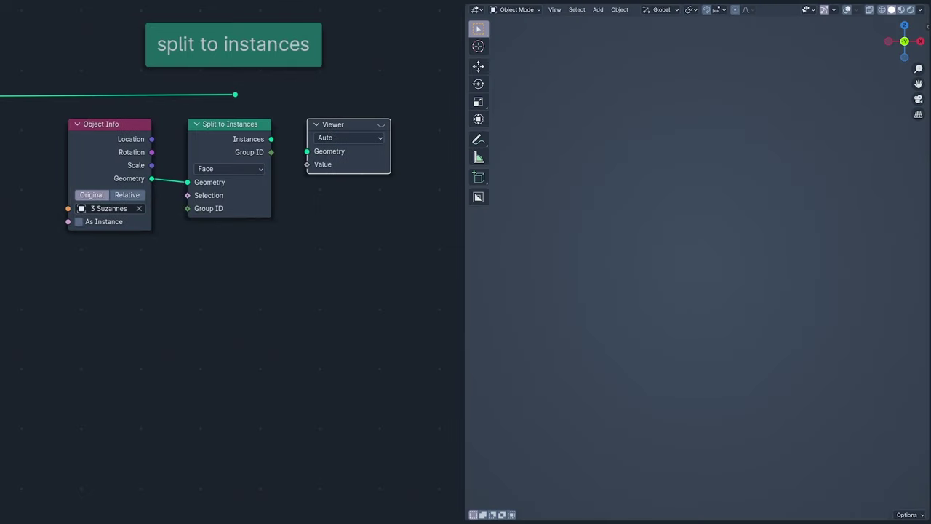
mouse_move(189, 184)
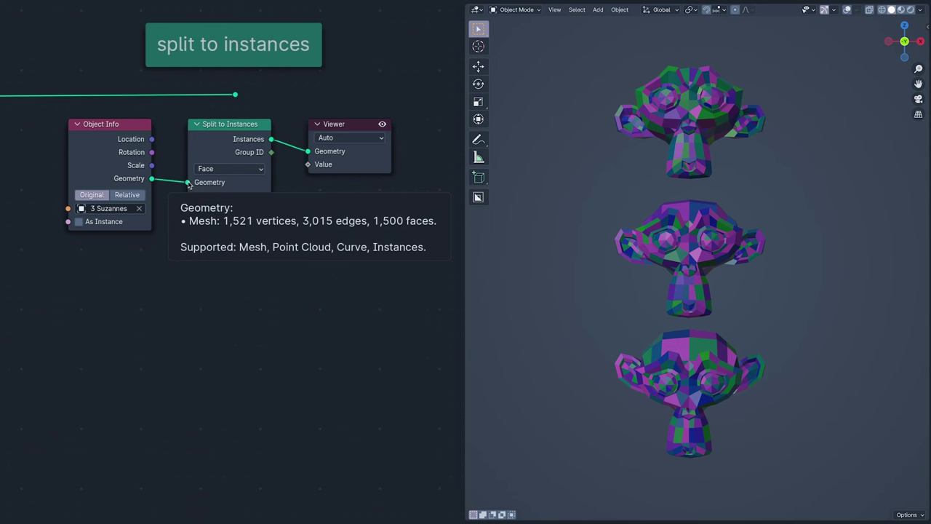
mouse_move(272, 141)
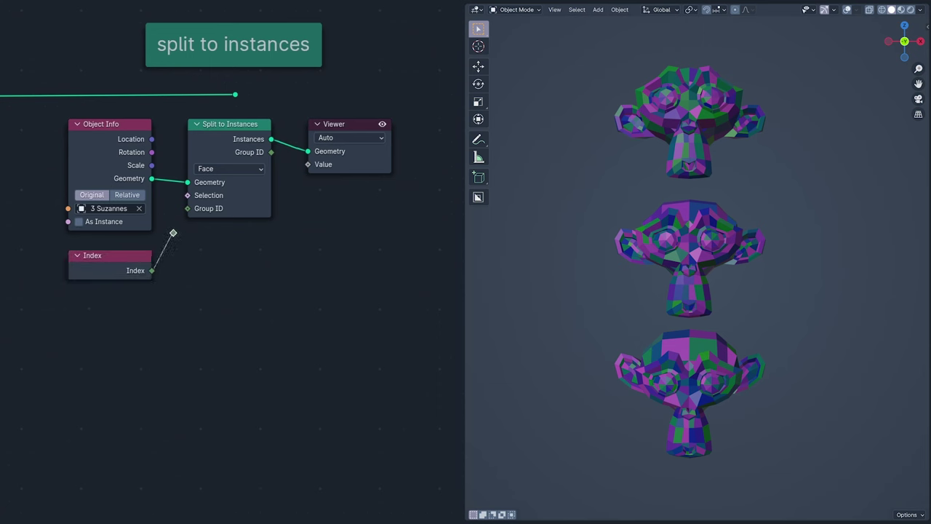
left_click_drag(173, 232, 188, 208)
mouse_move(308, 154)
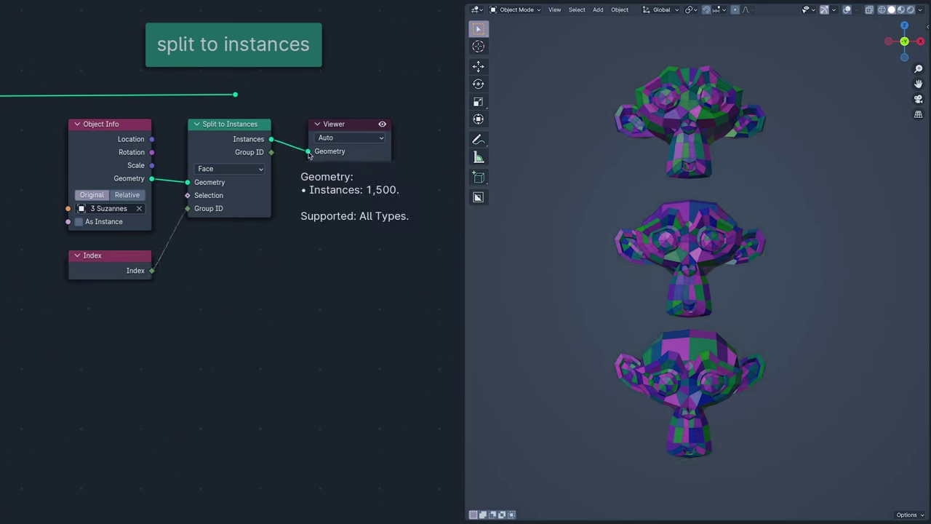
- Place a 4D Noise Texture beneath Split to Instances, and route the Subdivision Surface mesh into the relocated Viewer node
left_click_drag(349, 125, 349, 424, "alt")
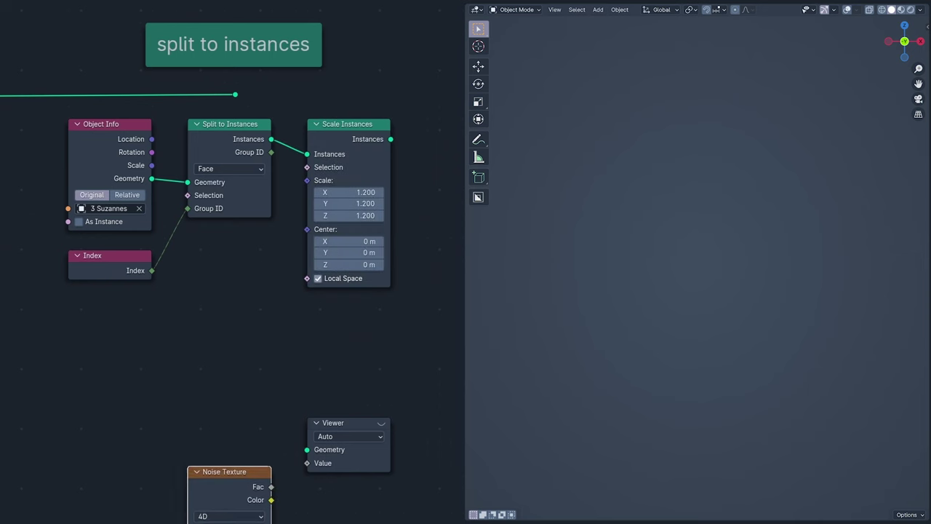
left_click_drag(229, 473, 229, 255)
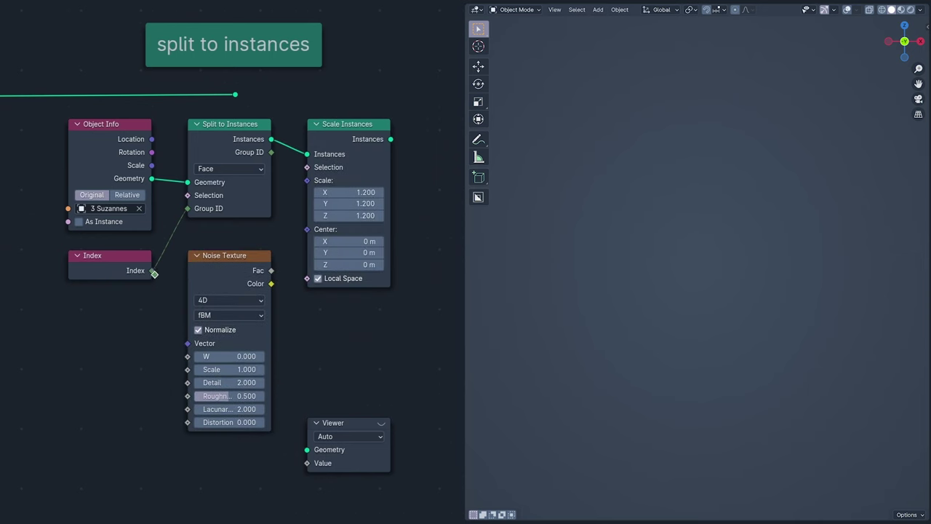
key("ctrl+v")
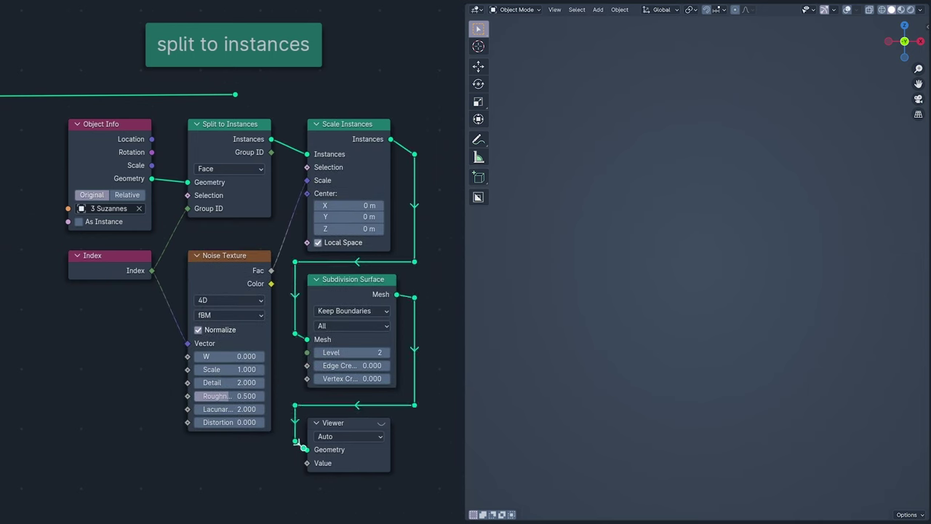
left_click_drag(298, 443, 306, 448)
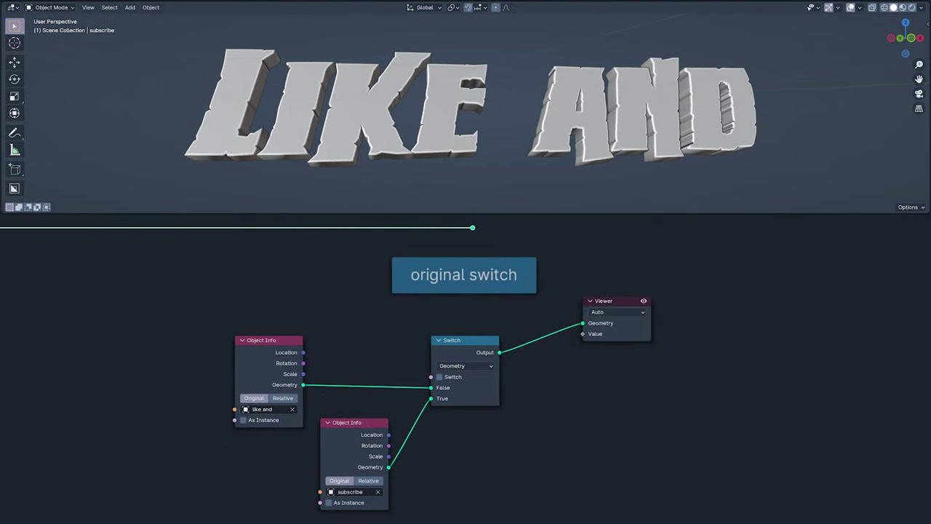
- Toggle the Switch node's condition repeatedly to compare the "like and" and "subscribe" geometry
left_click(439, 377)
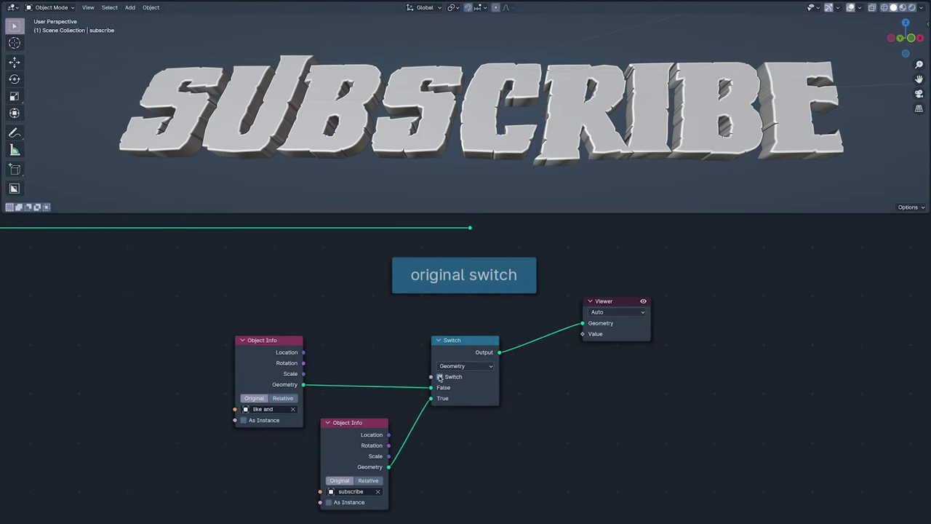
left_click(439, 377)
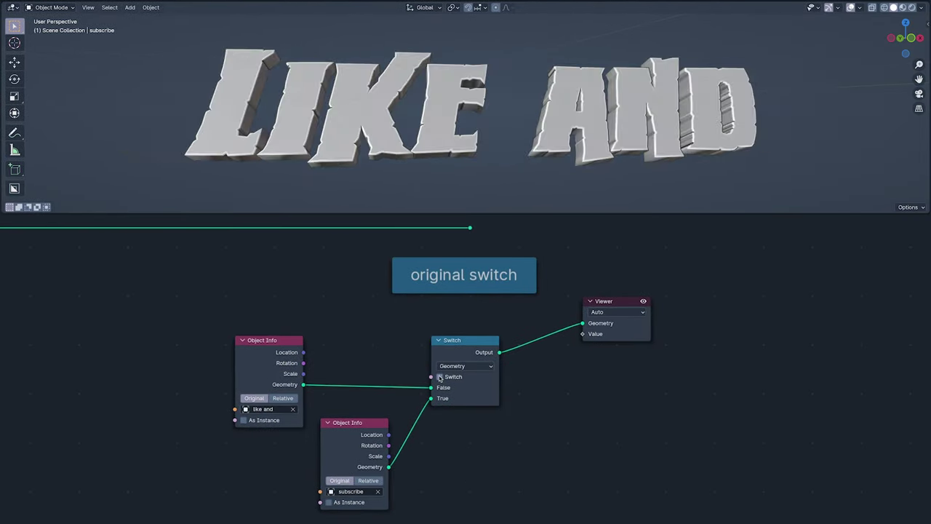
left_click(440, 377)
left_click(439, 377)
left_click(440, 377)
left_click(439, 377)
left_click(439, 377)
left_click(440, 377)
left_click(439, 377)
left_click(439, 377)
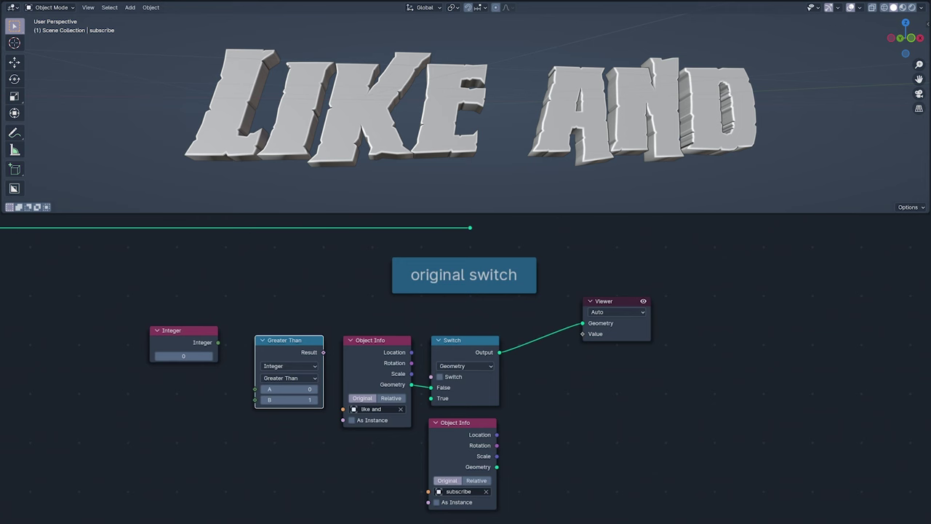
- Set the integer comparison to Equal, feed the Integer node into its A input, and use its result to drive the Switch
left_click(290, 377)
left_click(276, 436)
left_click_drag(217, 341, 248, 387)
left_click_drag(421, 329, 430, 376)
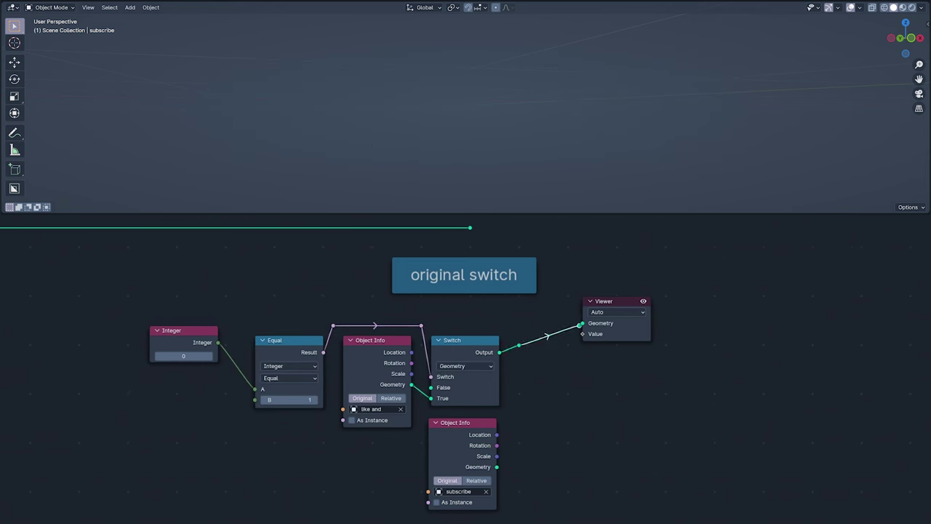
- Move the Integer node away from the Equal node and lower their rerouted link to make room for another branch
scroll(422, 329, "down", 2)
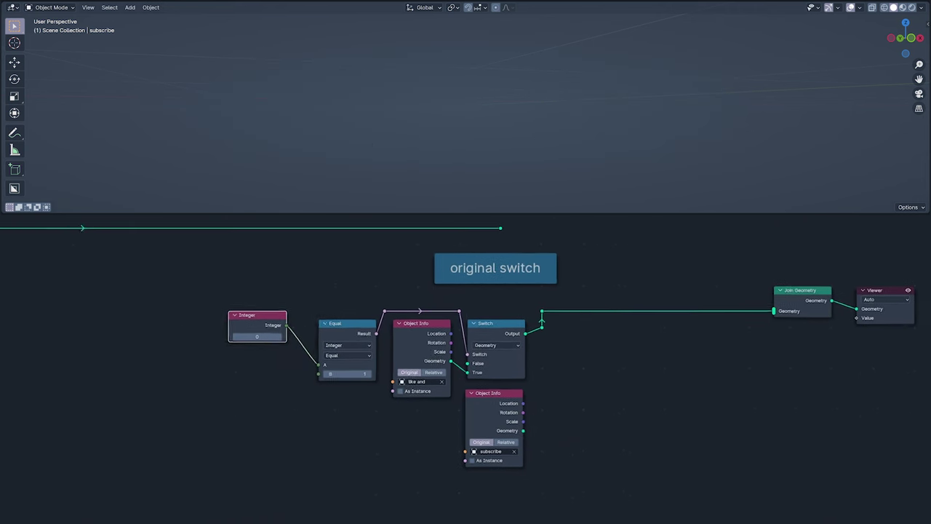
left_click_drag(255, 315, 36, 314)
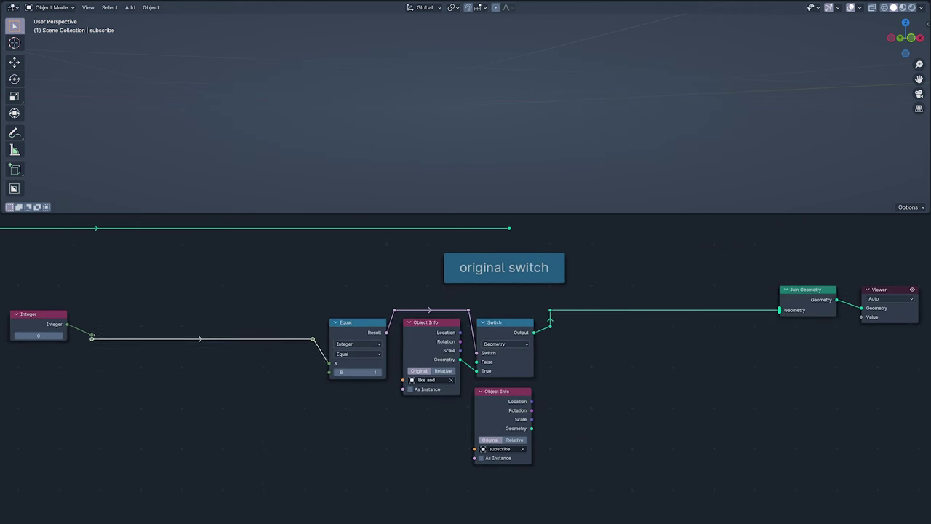
left_click_drag(92, 339, 91, 408)
- Duplicate the Equal, Object Info and Switch branch for the "please" object with B at 0, and connect its output to Join Geometry
left_click_drag(378, 296, 537, 379)
key("shift+d")
left_click(94, 334)
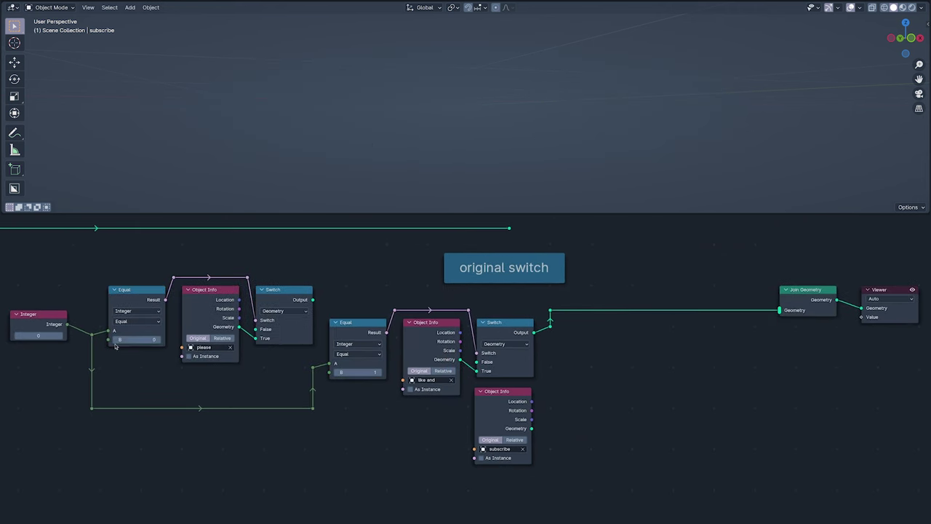
left_click_drag(313, 300, 778, 310)
right_click_drag(763, 295, 763, 317, "shift")
- Duplicate the Equal and Switch nodes around the repositioned "subscribe" Object Info and connect its geometry to the Switch's True input
left_click_drag(504, 391, 653, 355)
left_click_drag(327, 304, 535, 327)
key("shift+d")
left_click(617, 342)
left_click_drag(682, 392, 697, 404)
- Link the "subscribe" branch to the Integer and Join Geometry nodes with B at 2, and raise the Integer to 2
left_click_drag(313, 408, 345, 408)
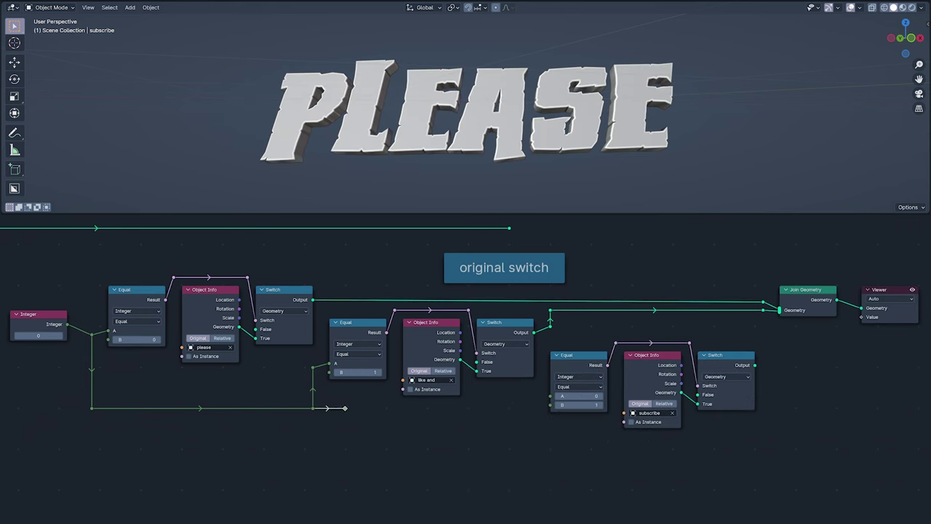
left_click_drag(764, 318, 780, 310)
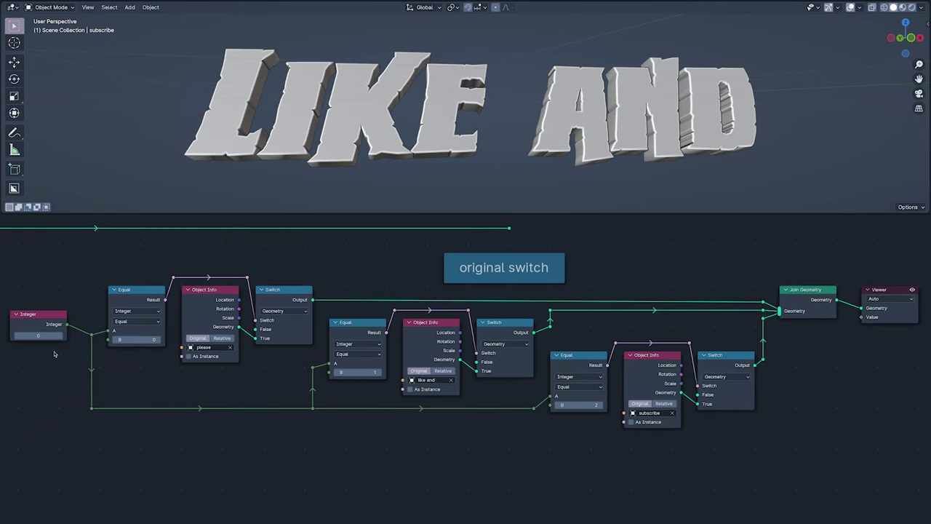
left_click(60, 337)
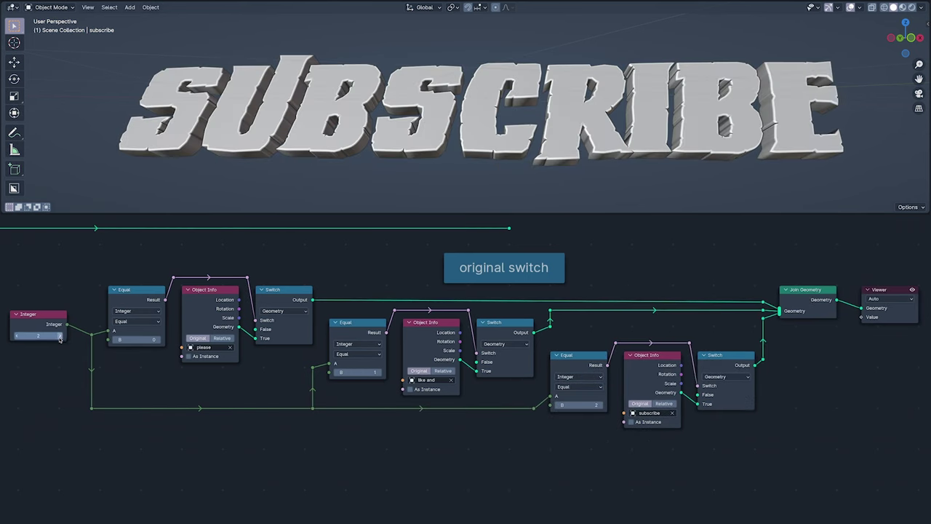
- Step the Integer value repeatedly between 0 and 2 to preview the "please", "like and" and "subscribe" branches
left_click(16, 337)
left_click(16, 336)
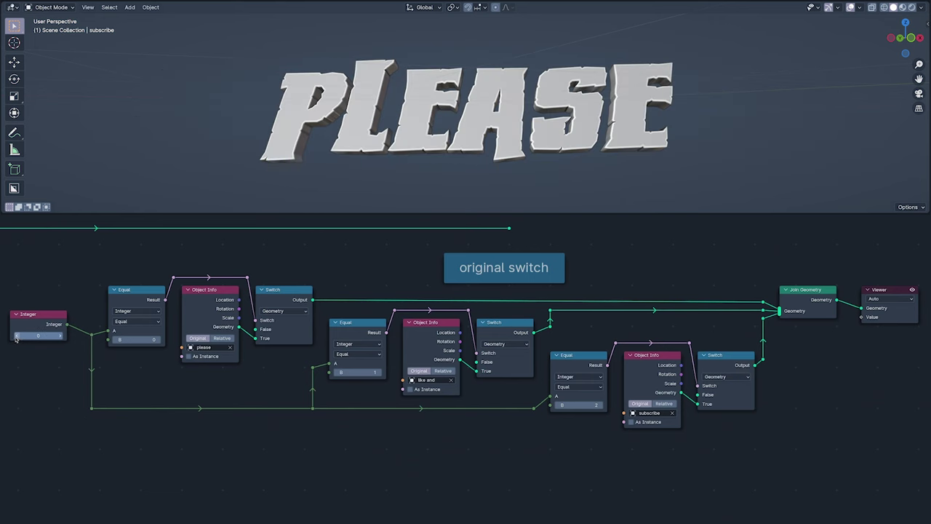
left_click(61, 336)
left_click(61, 337)
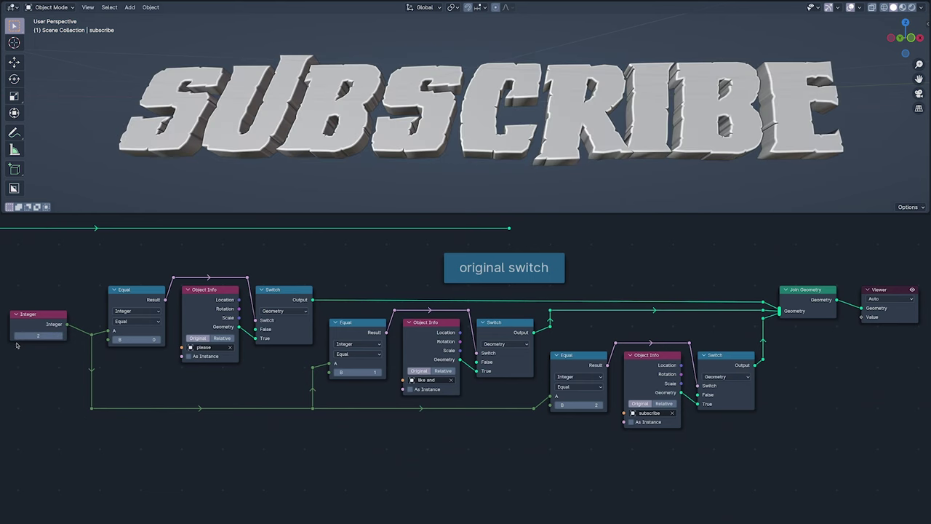
left_click(16, 336)
left_click(16, 337)
left_click(61, 337)
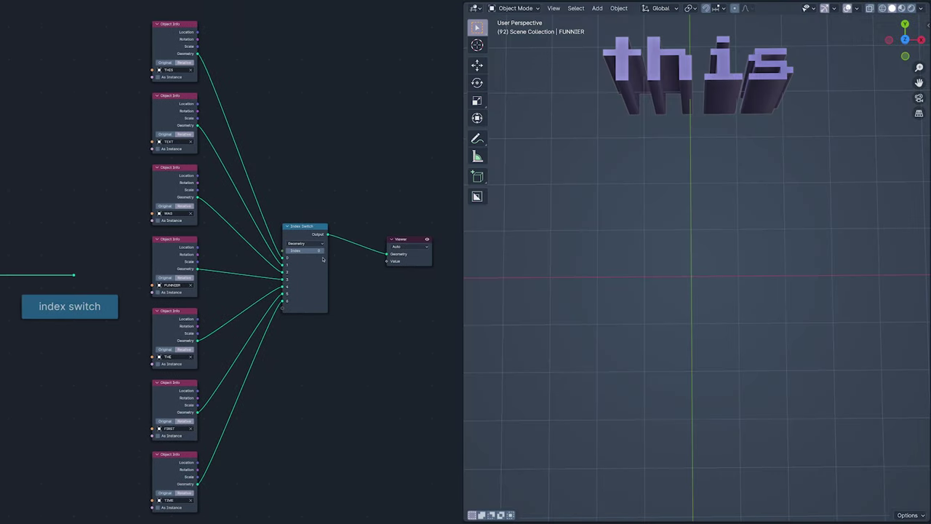
- Step the Index Switch's Index up to 6 and back down to 0 to preview each connected text object
left_click(322, 251)
left_click(322, 251)
left_click(322, 251)
left_click(322, 251)
left_click(322, 251)
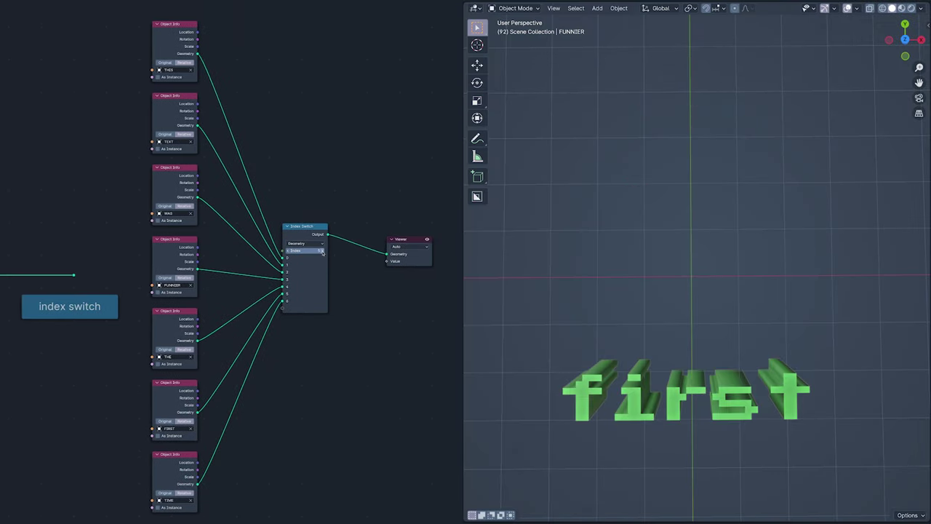
left_click(322, 251)
left_click(288, 250)
left_click(288, 250)
left_click(288, 250)
left_click(288, 250)
left_click(288, 250)
left_click(288, 250)
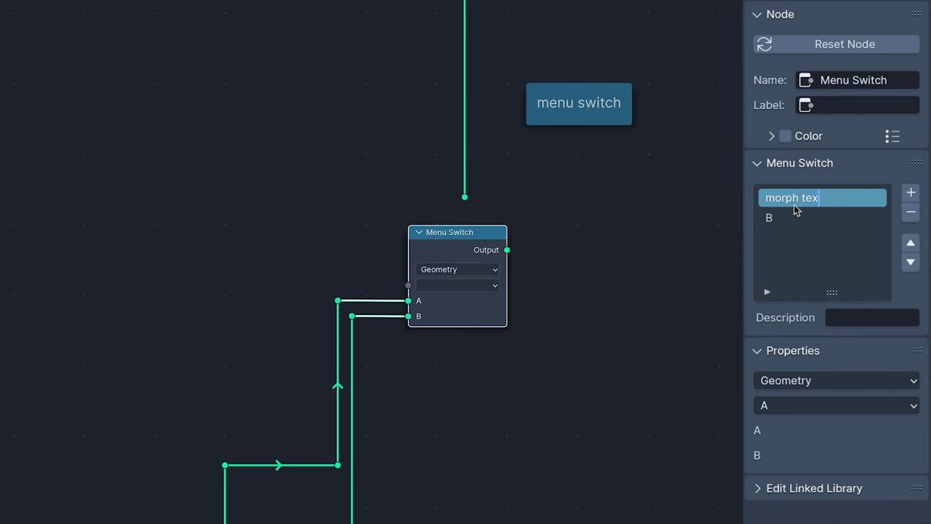
- Name the Menu Switch's first two items "morph text" and "twisty stick"
type("t")
key("Return")
left_click(796, 218)
- Add two more items to the Menu Switch and name them "robot tentacle" and "button grill"
left_click(910, 192)
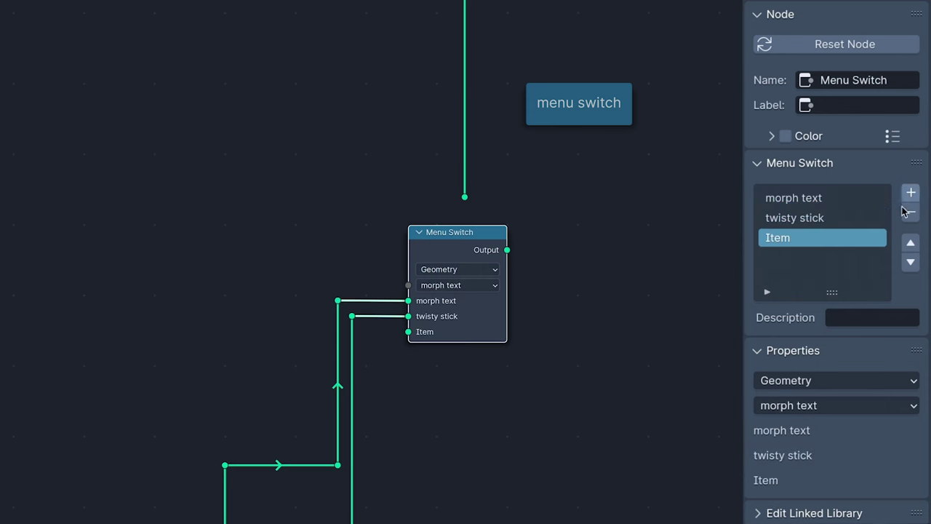
type("robot tentacle")
key("Return")
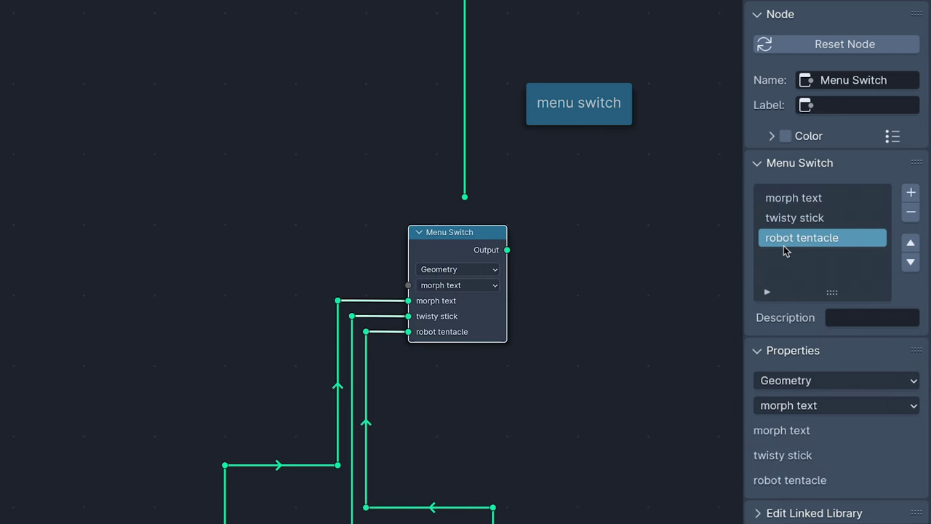
left_click(909, 193)
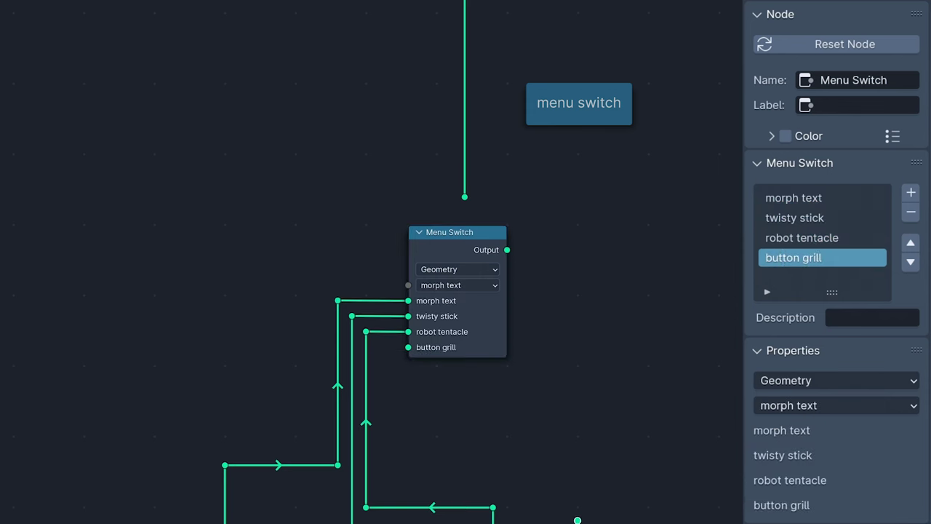
- Connect the Menu Switch to a Viewer and cycle through twisty stick, robot tentacle and button grill before returning to morph text
left_click(457, 291, "ctrl+shift")
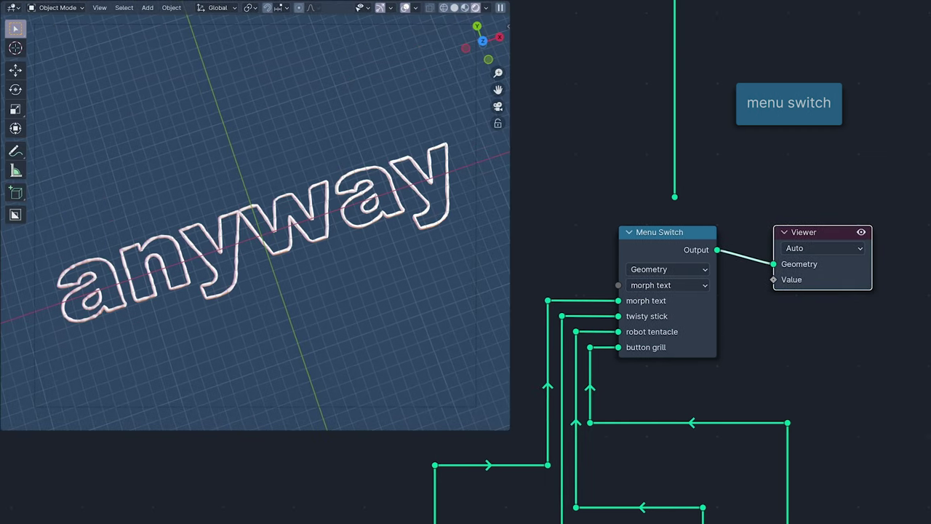
left_click(653, 286)
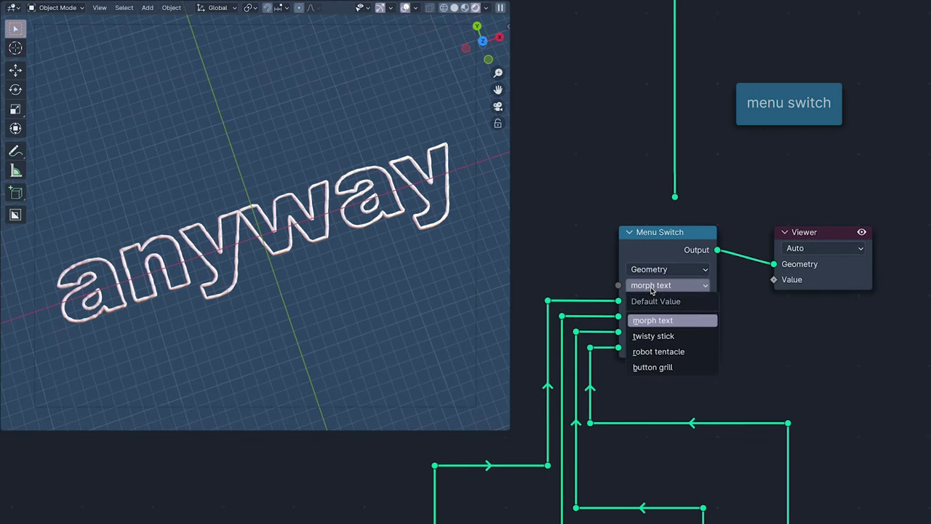
left_click(651, 335)
left_click(658, 285)
left_click(654, 351)
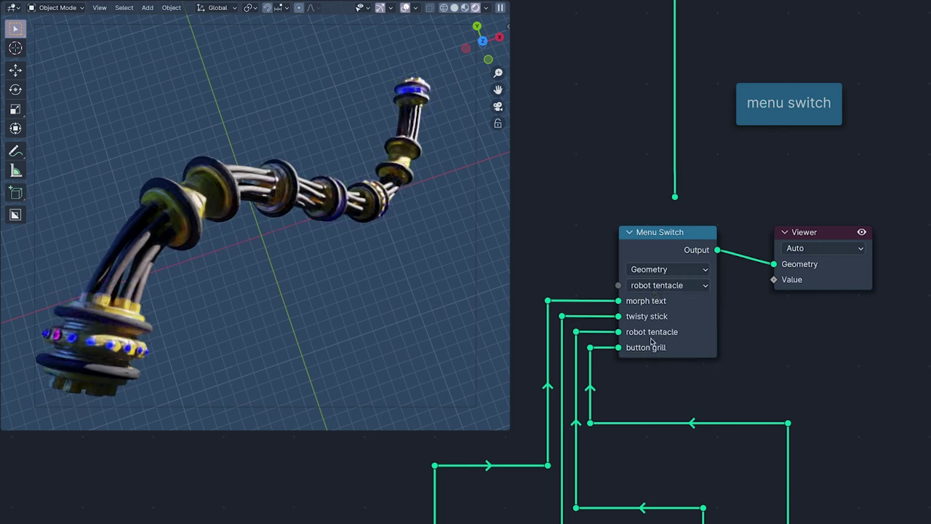
left_click(653, 286)
left_click(657, 367)
left_click(653, 285)
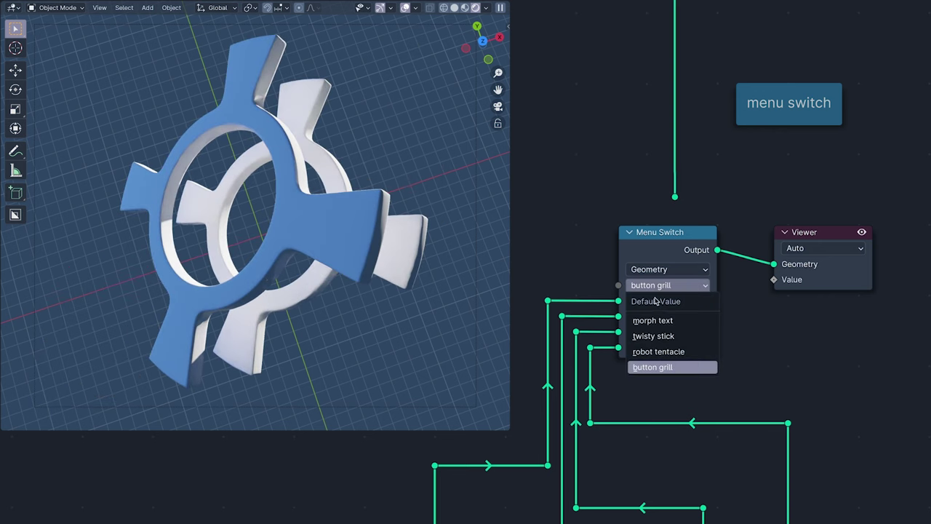
left_click(654, 336)
left_click(655, 285)
left_click(649, 319)
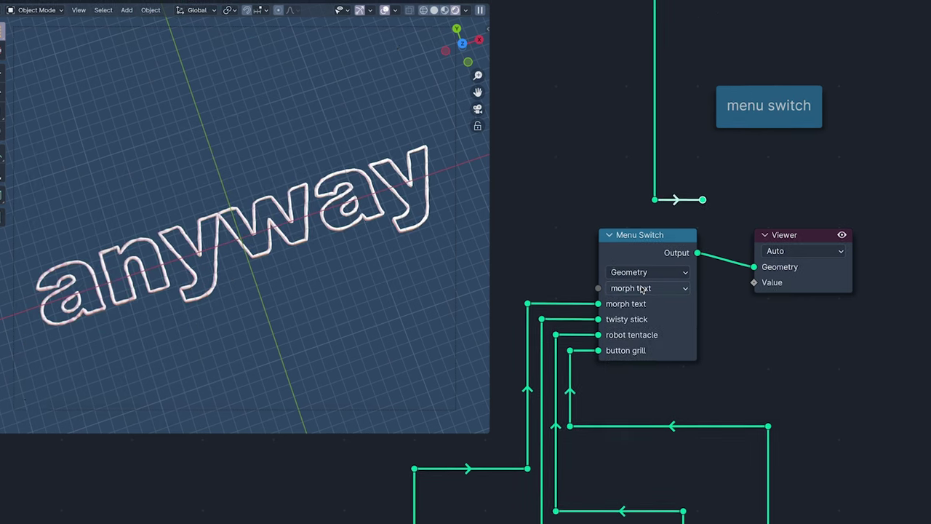
left_click(655, 285)
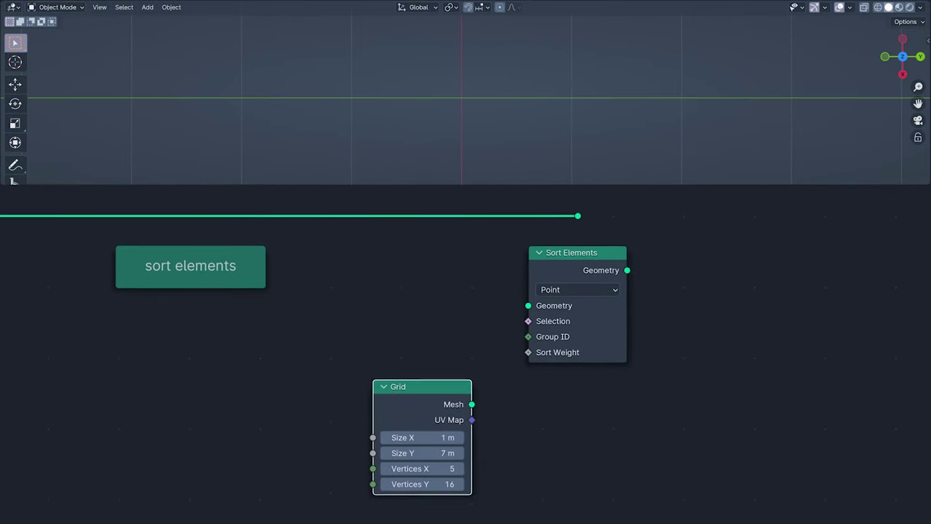
- Set the Grid's Viewer to the Face domain and overlay the viewed index values as text on the mesh
left_click(744, 411)
left_click(716, 491)
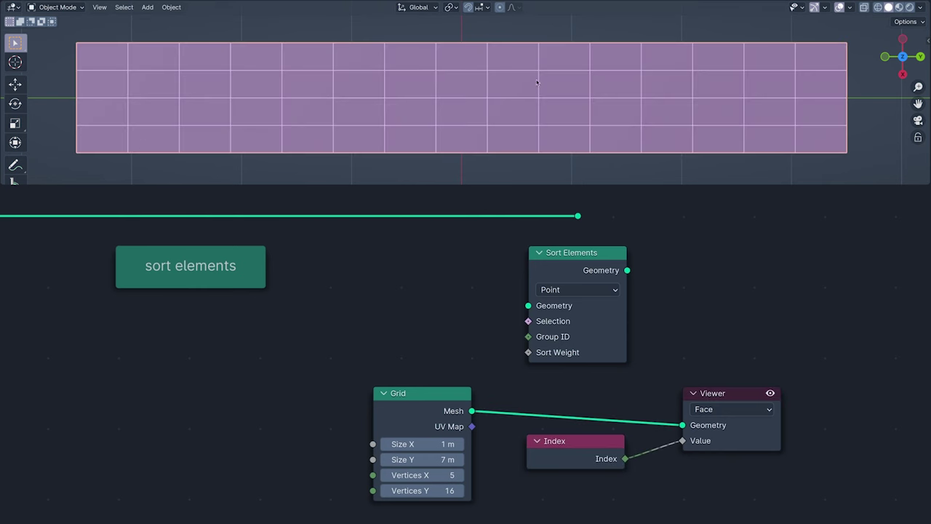
left_click(846, 8)
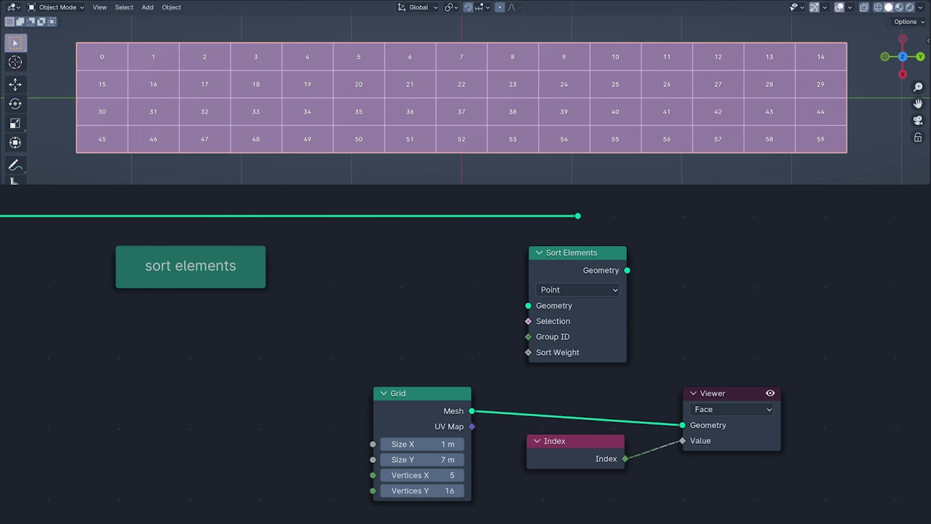
- Reposition the Index node, insert Sort Elements between the Grid and the Viewer, and set its domain to Face
key("g")
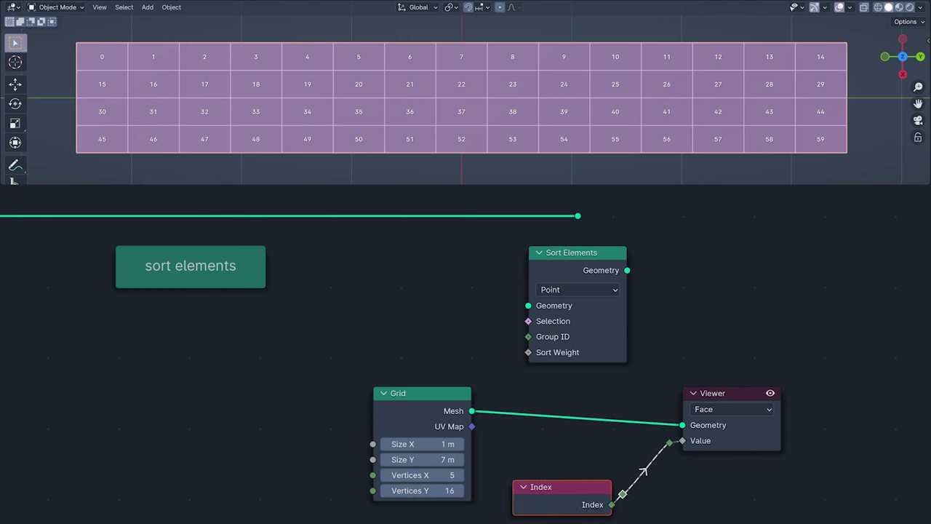
left_click(574, 444)
left_click(589, 290)
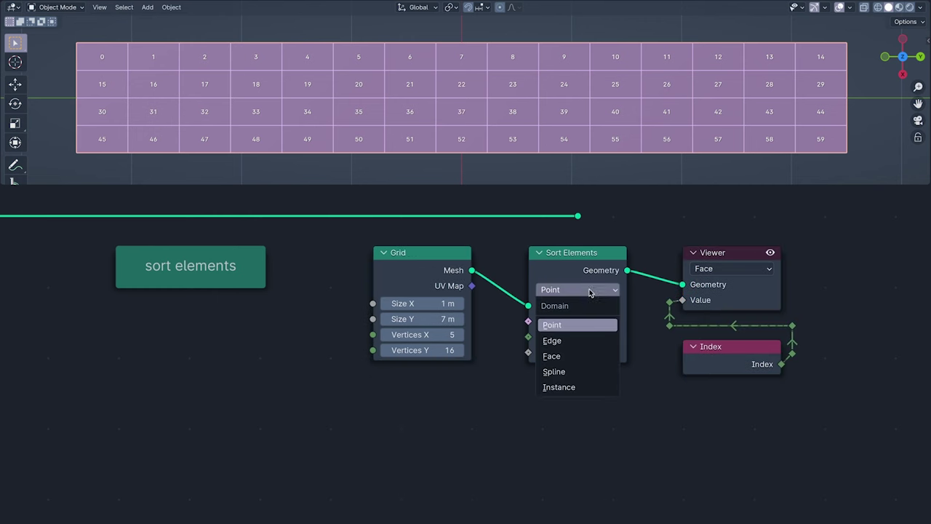
left_click(586, 355)
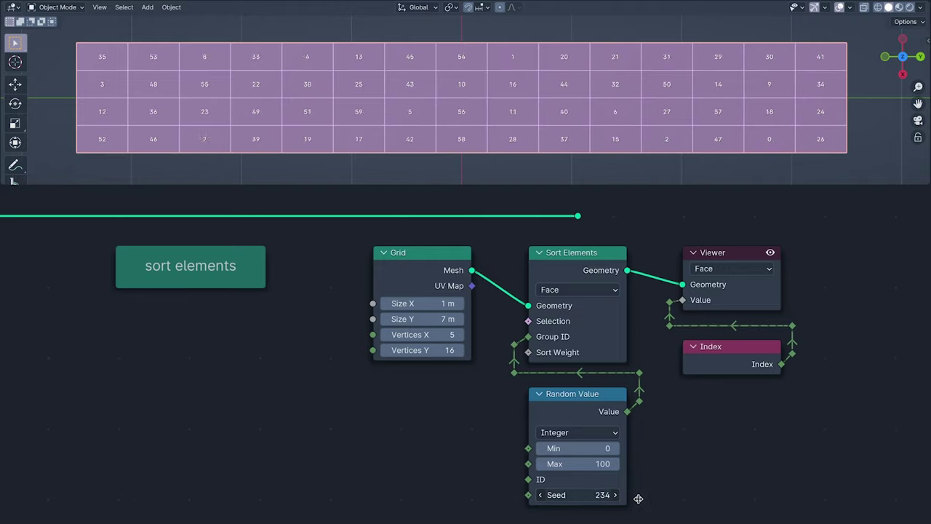
- Change the Seed of the Random Value node feeding Group ID to 592 to reshuffle the face order
left_click_drag(582, 495, 541, 496)
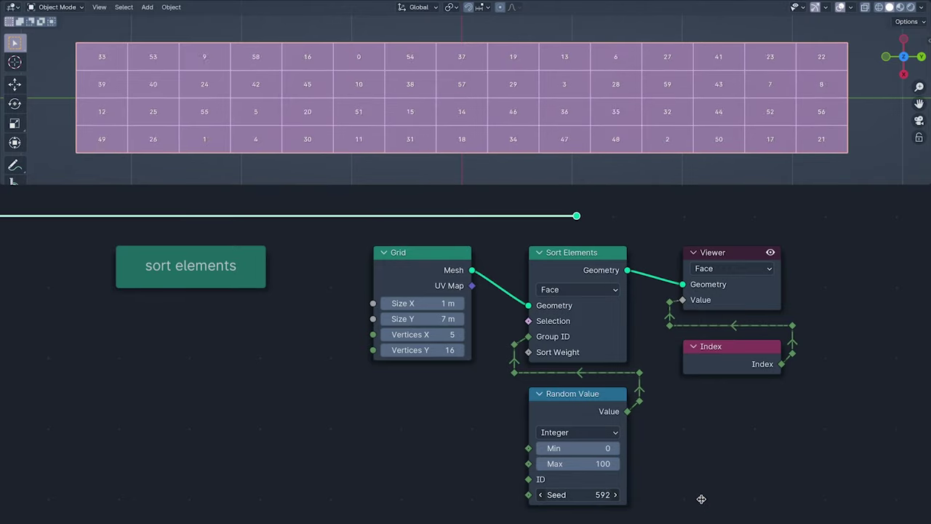